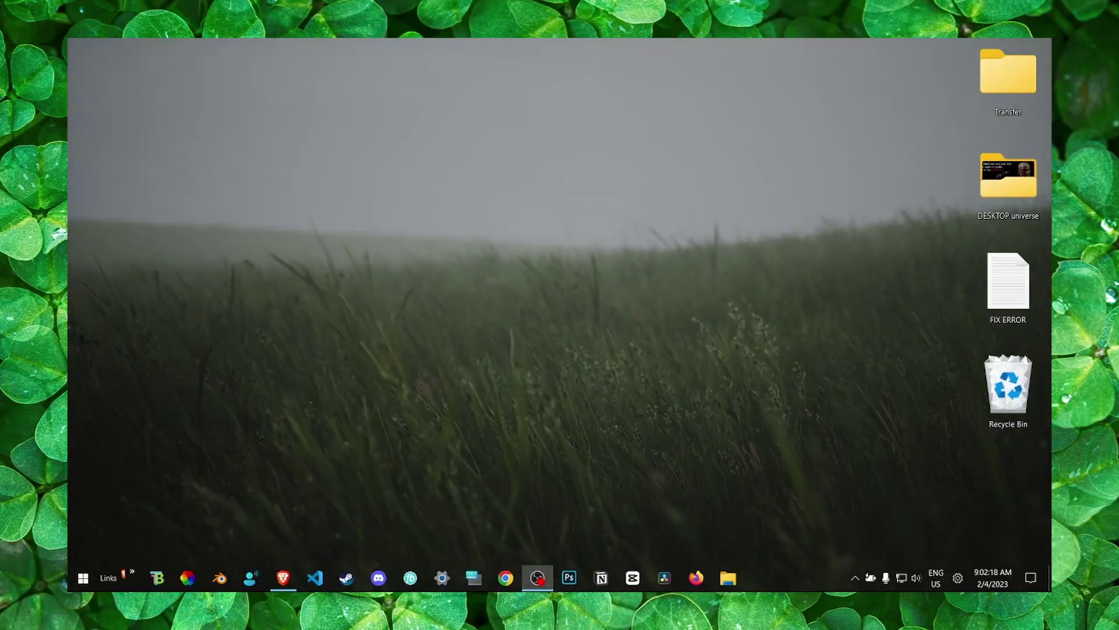
# Switch to the Windows desktop and give it focus.
pyautogui.hotkey('alt', 'Tab')
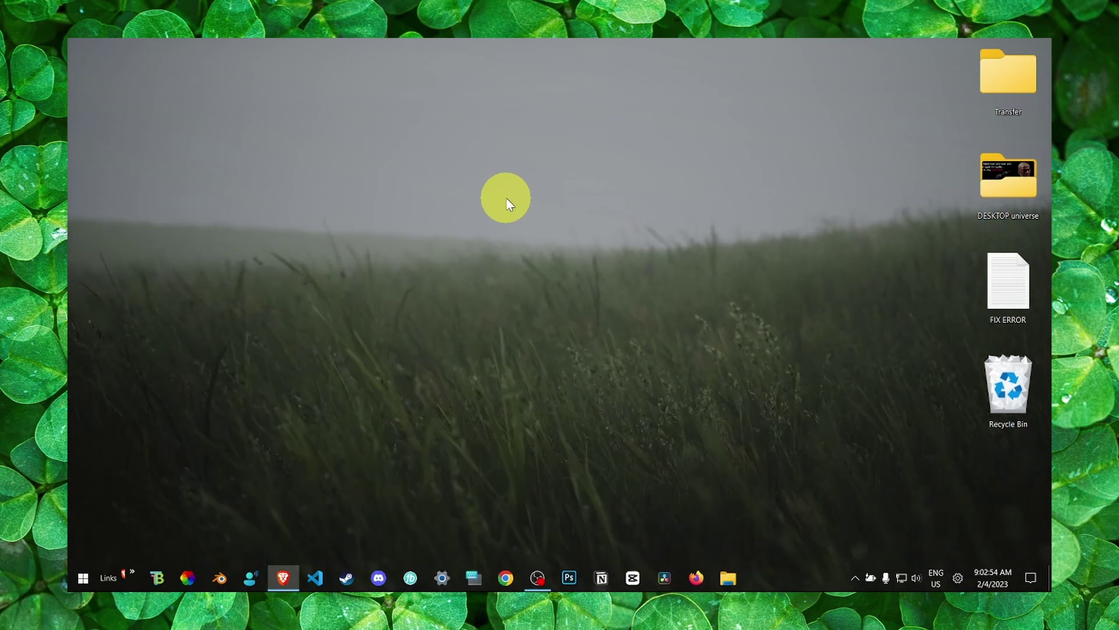
pyautogui.click(508, 203)
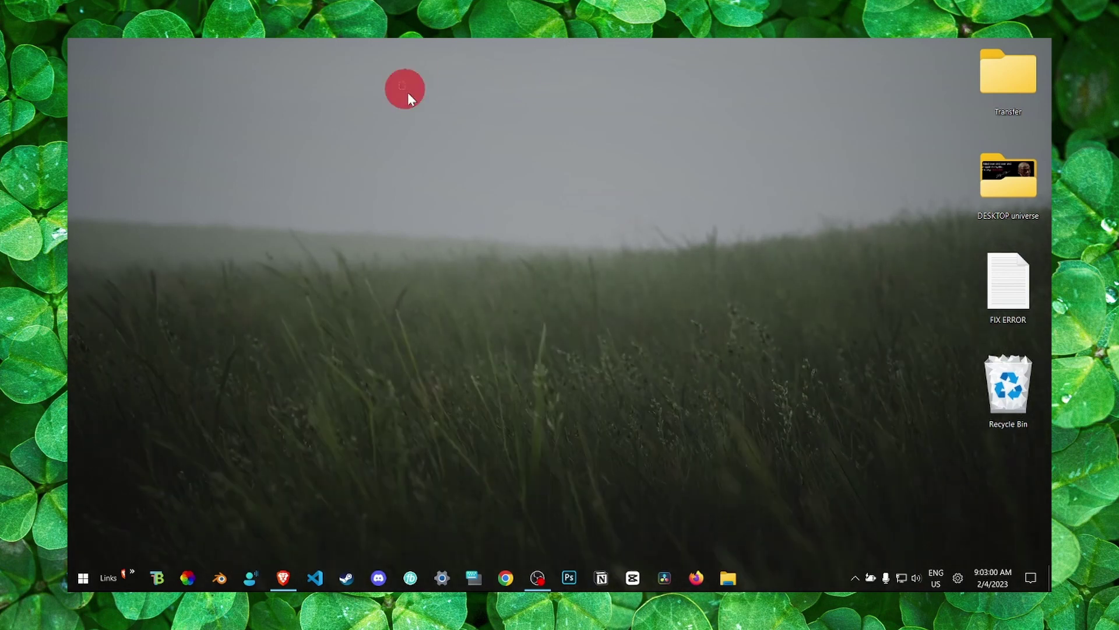
pyautogui.moveTo(604, 231); pyautogui.dragTo(417, 254)
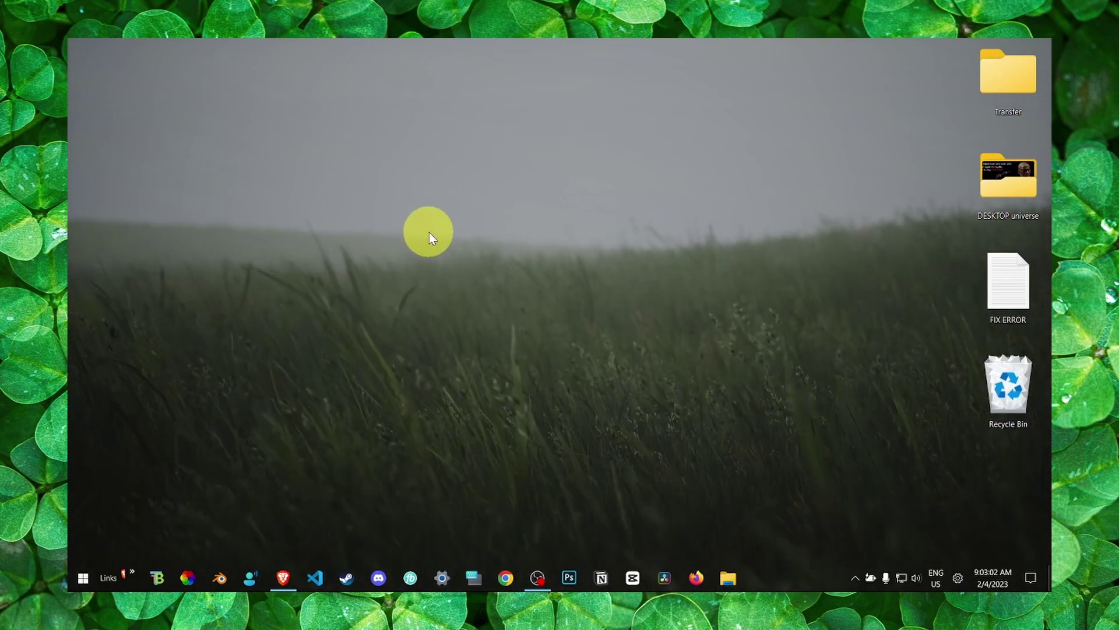
# Enter %localappdata% in the Run dialog, accepting the suggested entry.
pyautogui.press('super+r')
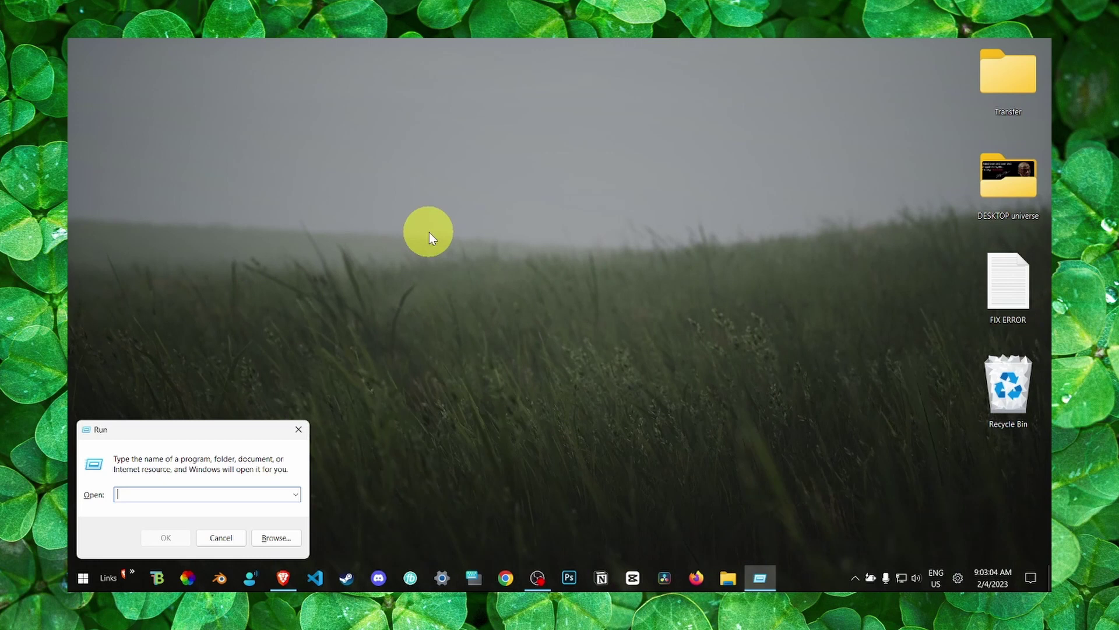
pyautogui.moveTo(194, 429); pyautogui.dragTo(437, 332)
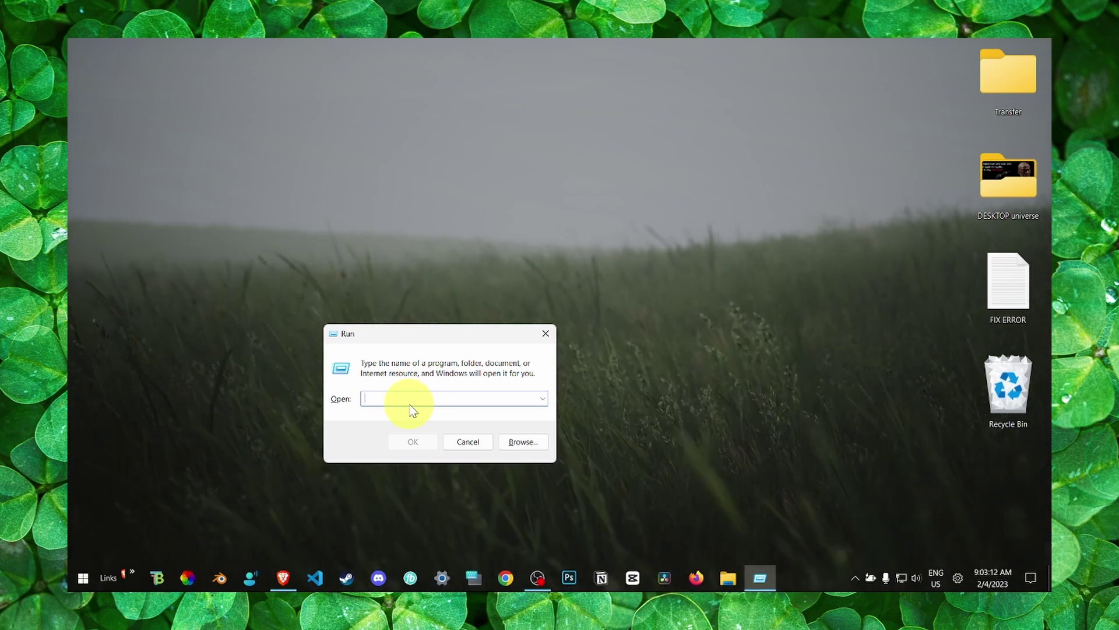
pyautogui.write('%')
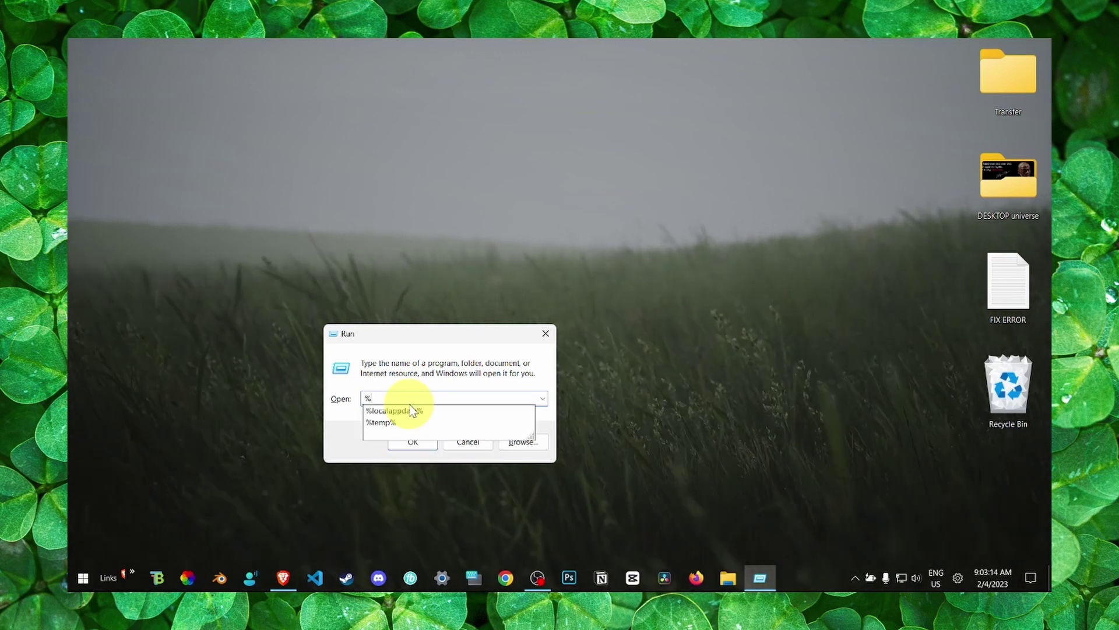
pyautogui.write('localapp')
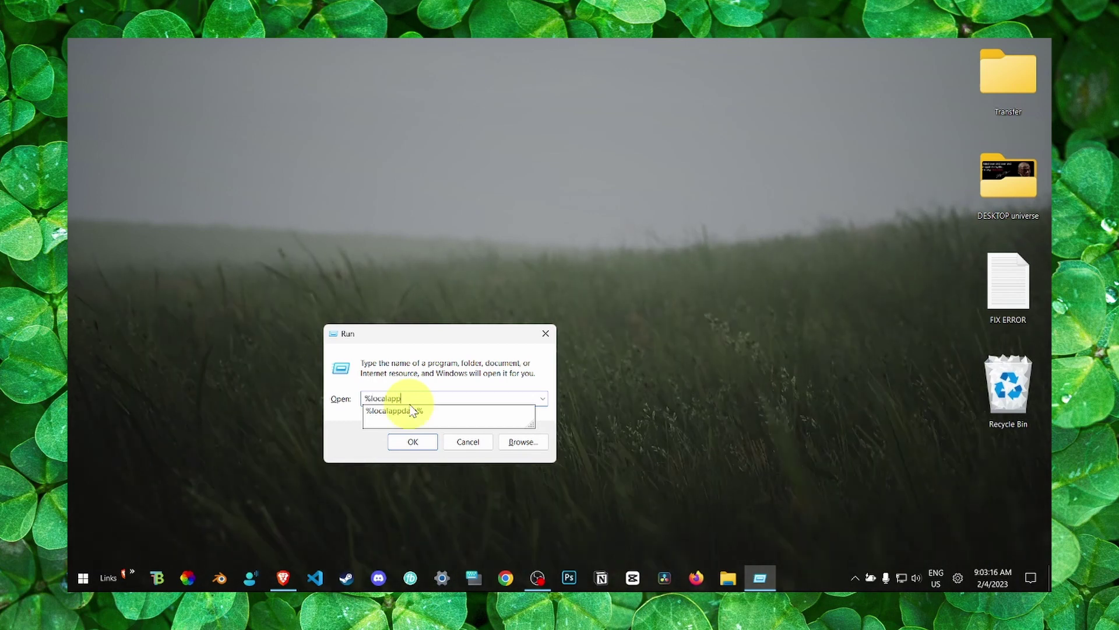
pyautogui.write('data')
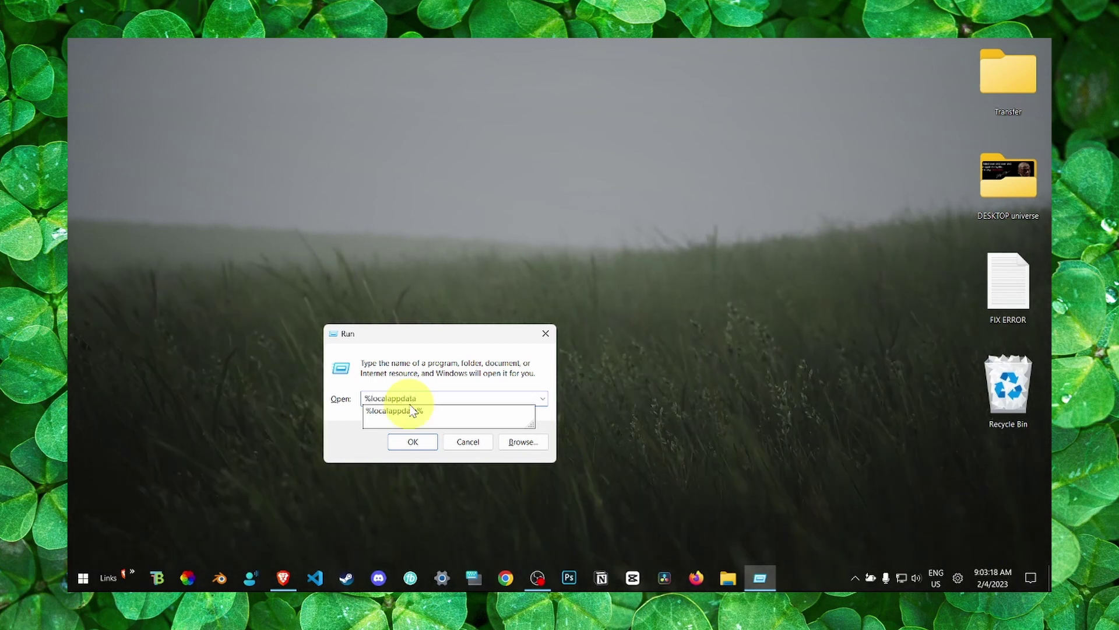
pyautogui.click(413, 411)
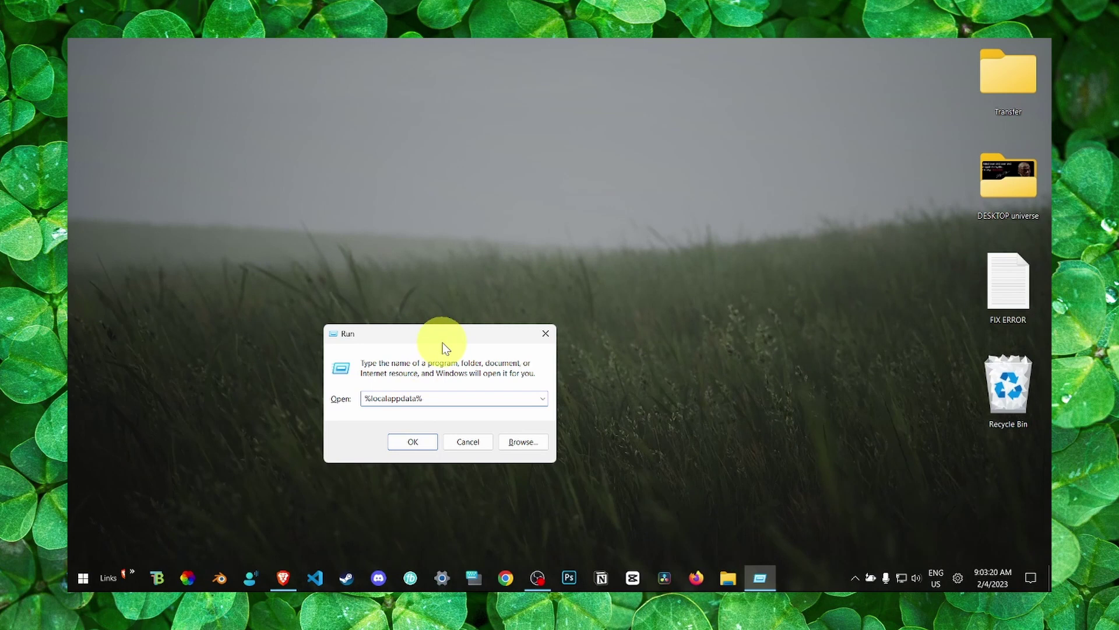
pyautogui.moveTo(437, 334); pyautogui.dragTo(512, 293)
# Open the Local folder, centre the Explorer window, and select the Roblox folder.
pyautogui.click(488, 398)
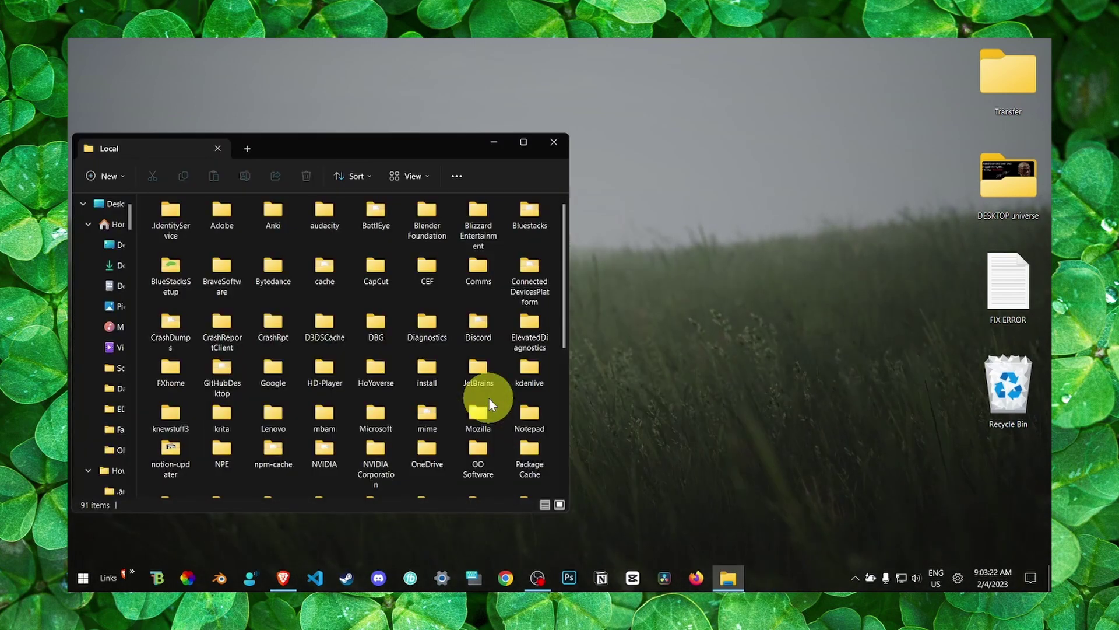
pyautogui.moveTo(490, 140); pyautogui.dragTo(639, 132)
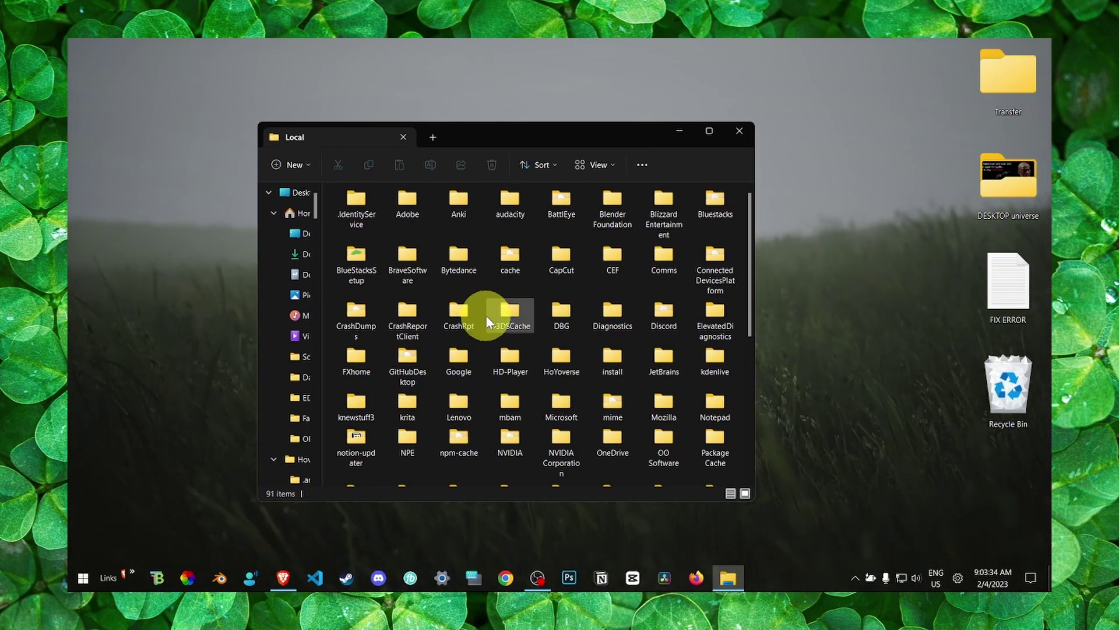
pyautogui.scroll(-3, 485, 315)
pyautogui.scroll(-3, 465, 318)
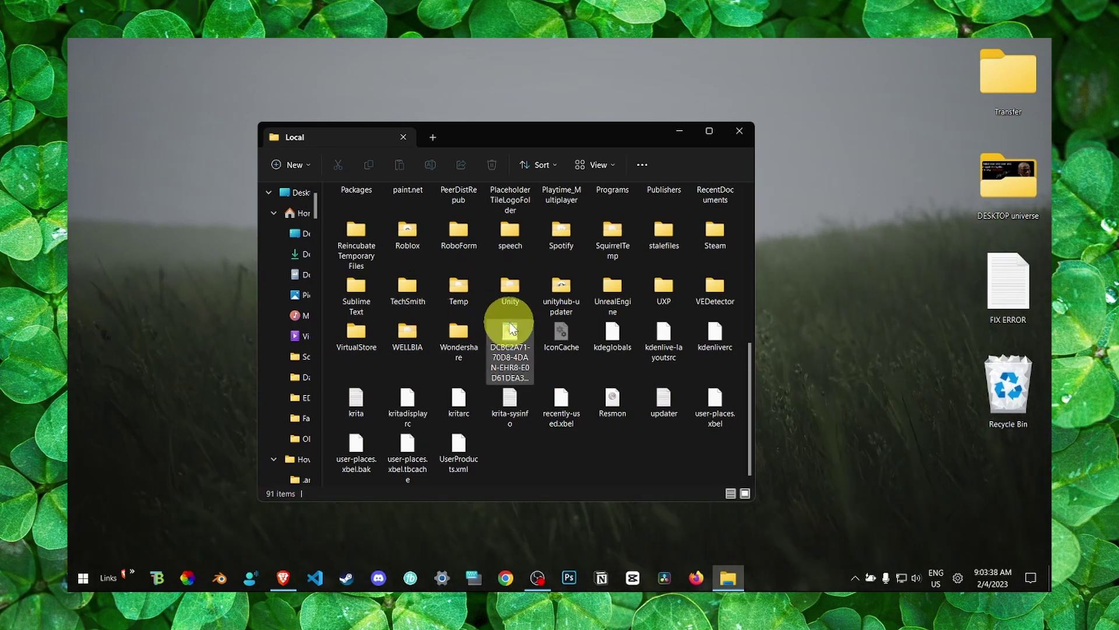
pyautogui.moveTo(562, 295)
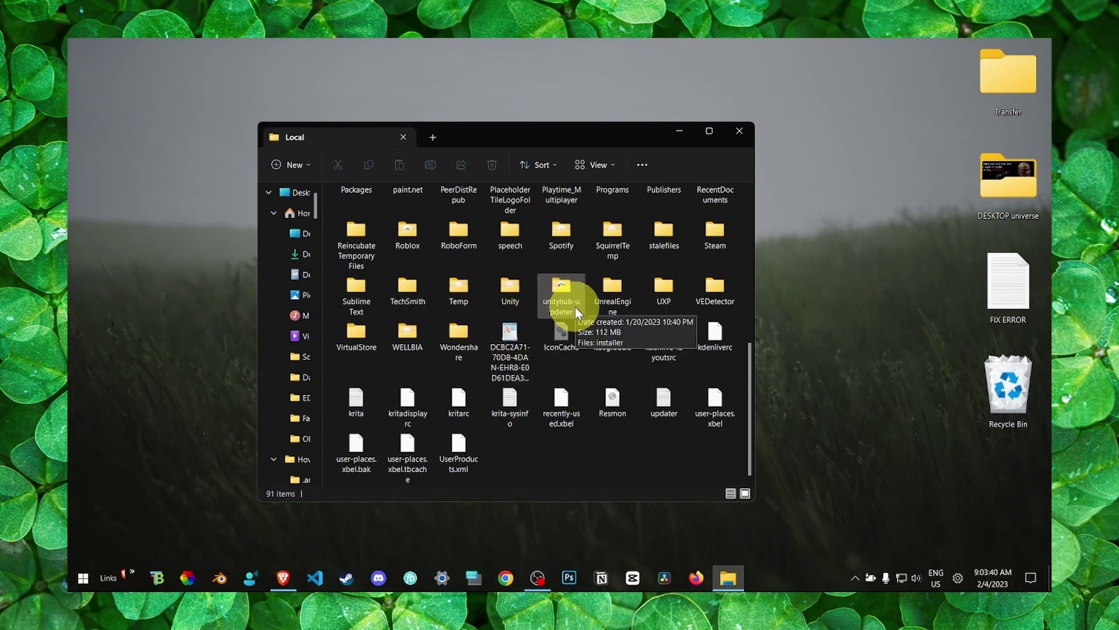
pyautogui.click(408, 234)
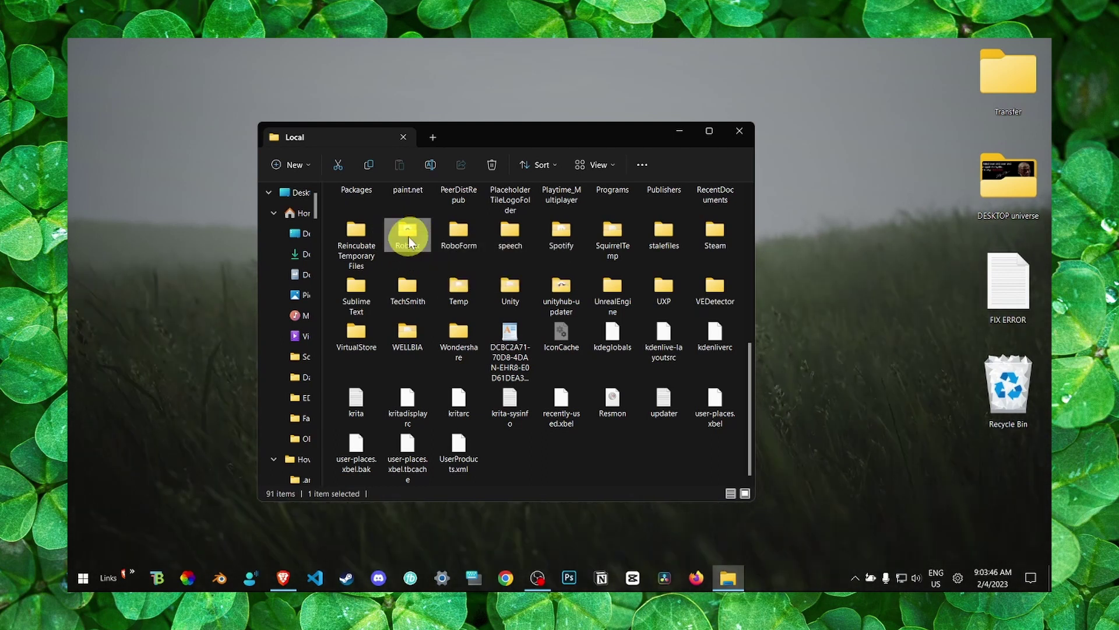
# Open Roblox and delete all seven items inside it to the Recycle Bin.
pyautogui.doubleClick(409, 235)
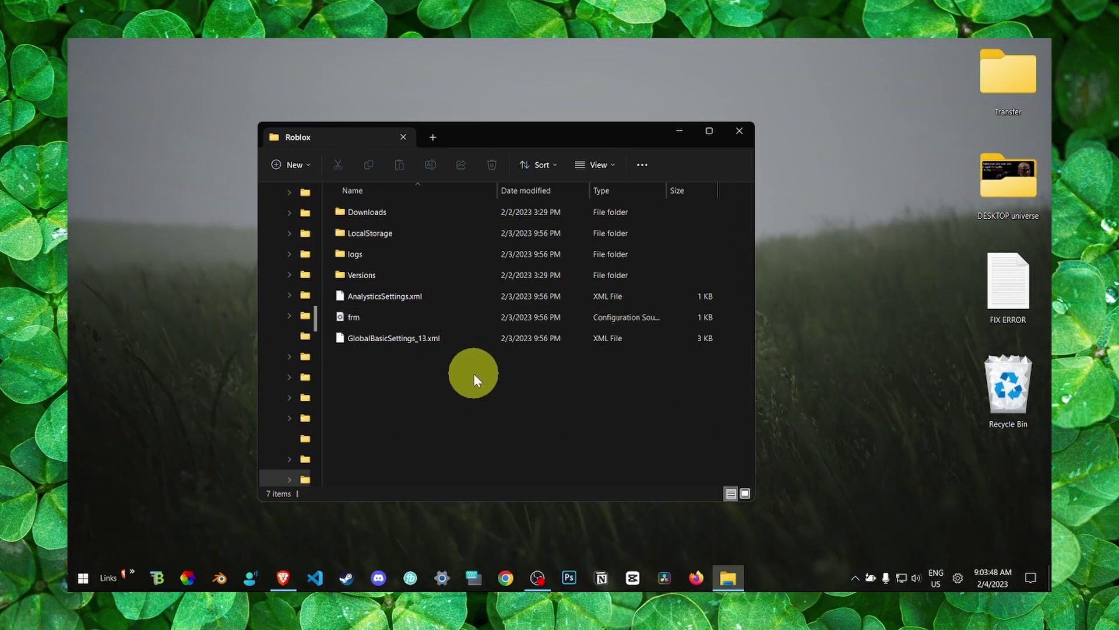
pyautogui.moveTo(475, 373); pyautogui.dragTo(457, 348)
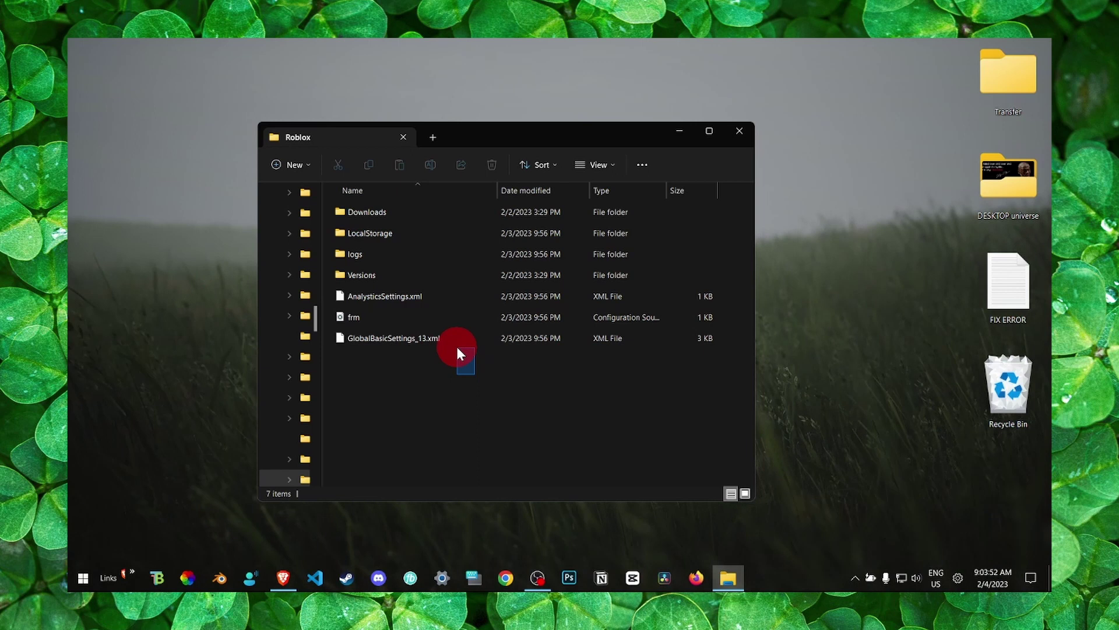
pyautogui.moveTo(457, 346); pyautogui.dragTo(393, 215)
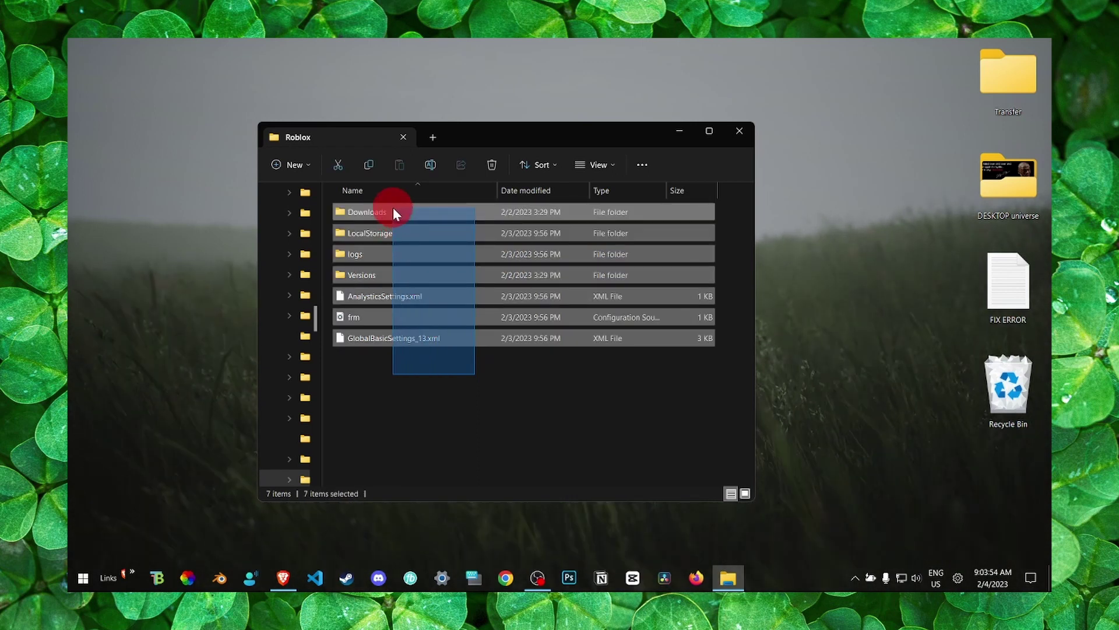
pyautogui.rightClick(392, 216)
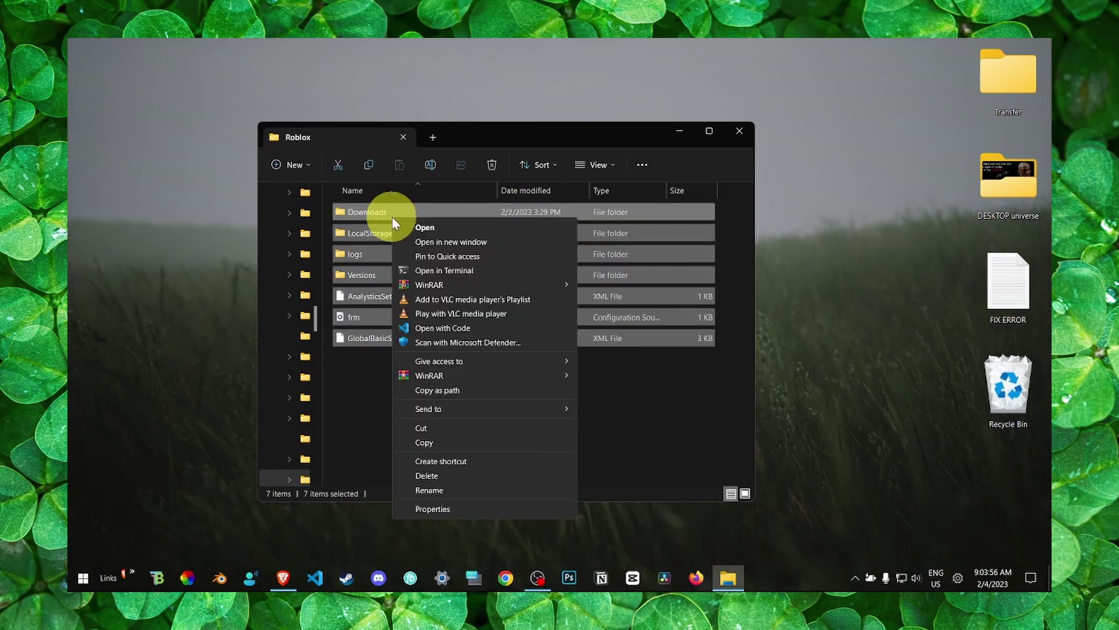
pyautogui.click(439, 475)
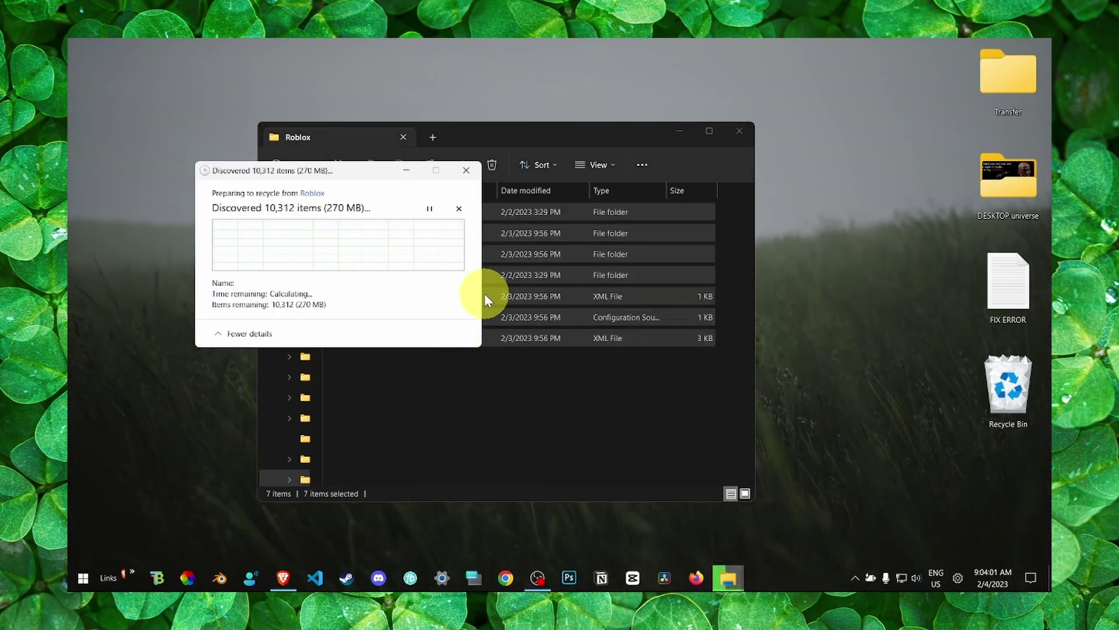
pyautogui.moveTo(380, 172); pyautogui.dragTo(335, 172)
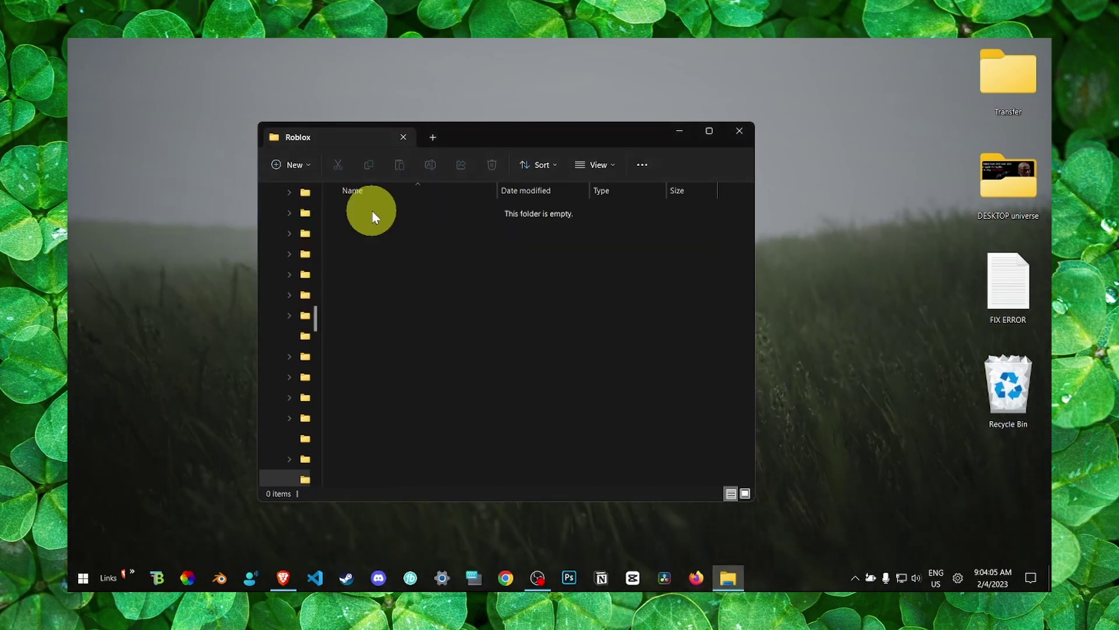
# Narrow the navigation pane and close the File Explorer window.
pyautogui.moveTo(323, 219); pyautogui.dragTo(281, 226)
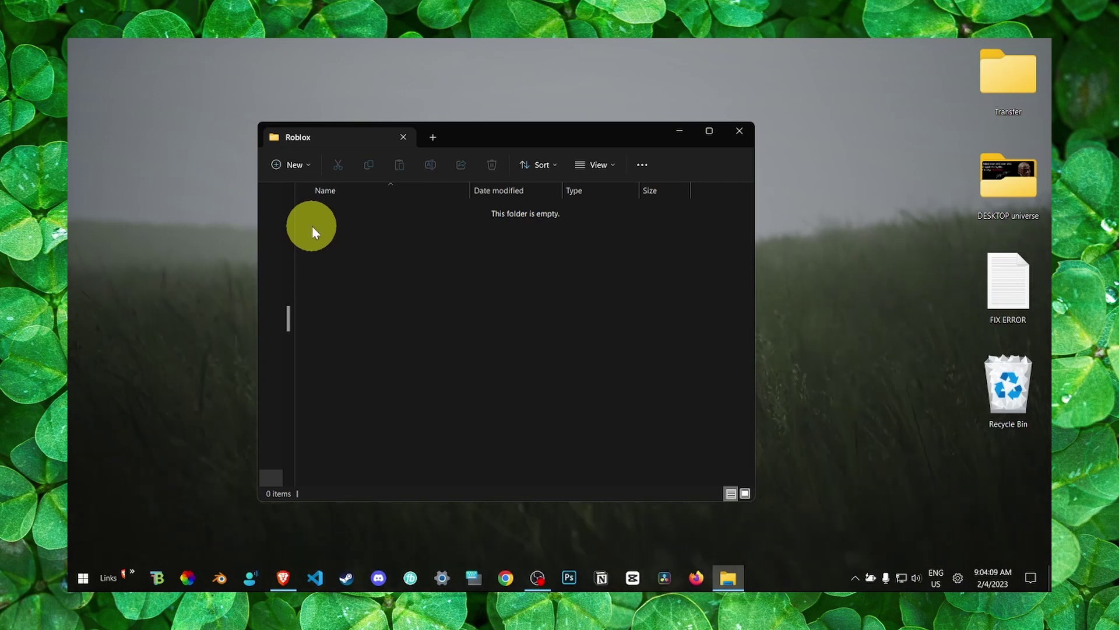
pyautogui.click(739, 131)
pyautogui.moveTo(358, 170); pyautogui.dragTo(503, 284)
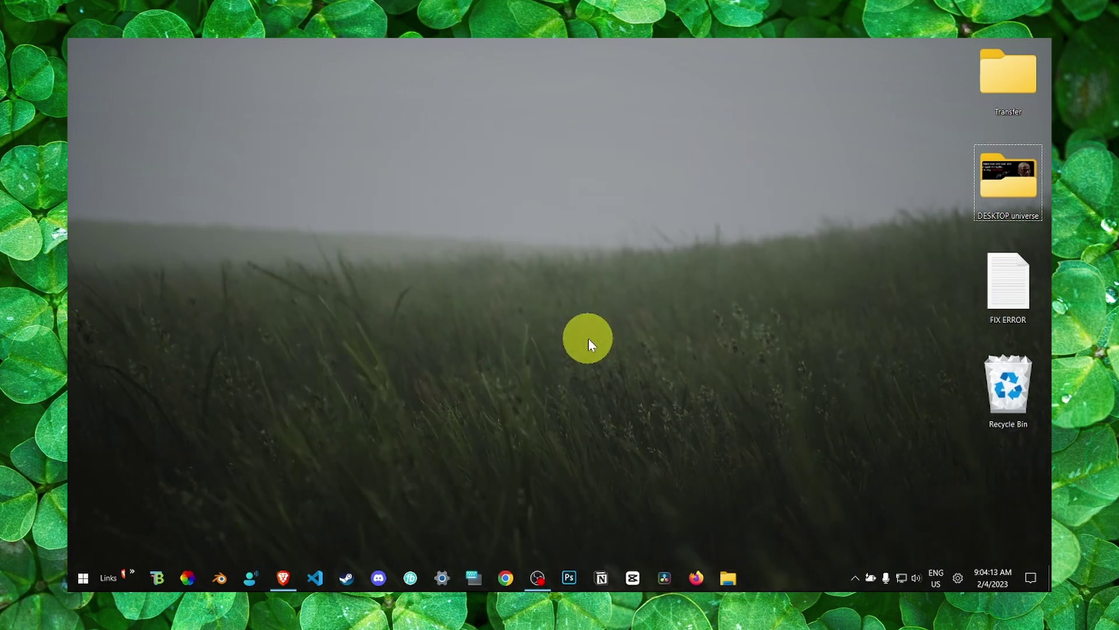